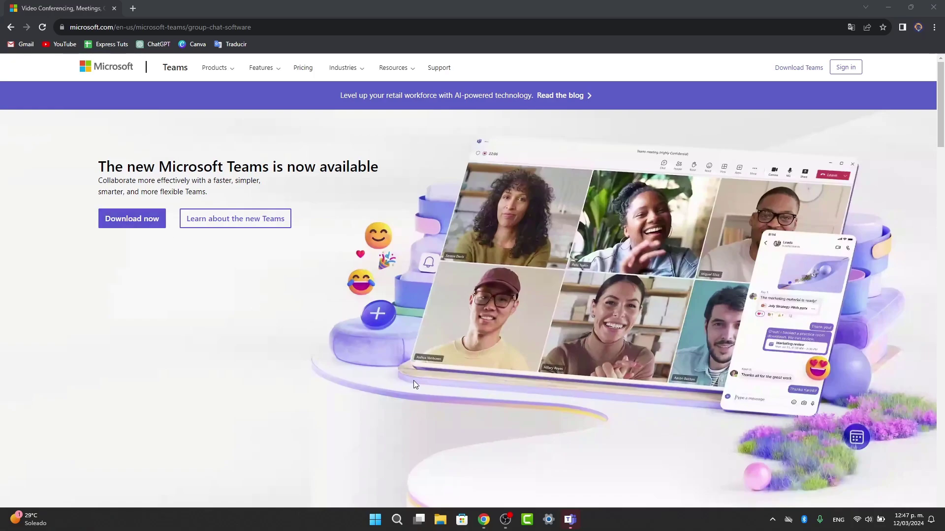
Launch the Teams desktop app from the taskbar and start signing in.
left_click(571, 521)
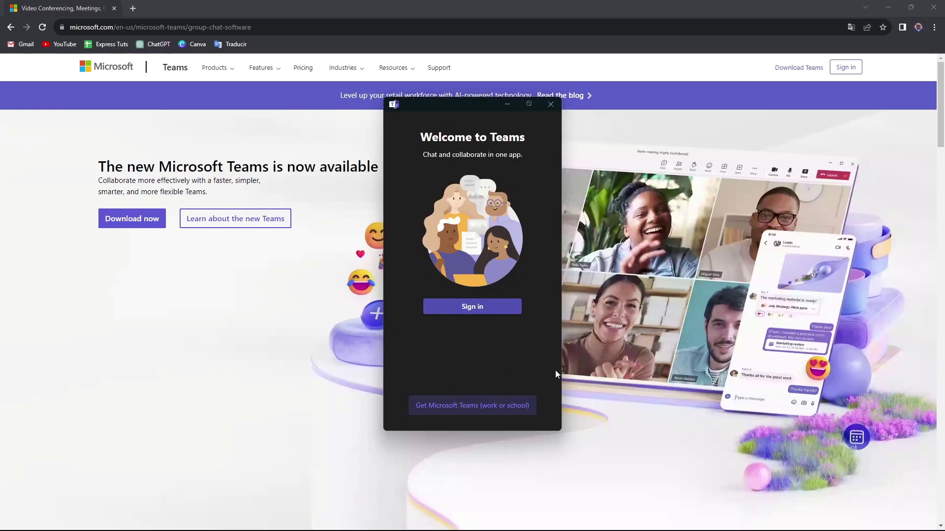
mouse_move(469, 107)
left_mouse_down()
mouse_move(657, 96)
mouse_move(436, 93)
mouse_move(451, 111)
left_mouse_up()
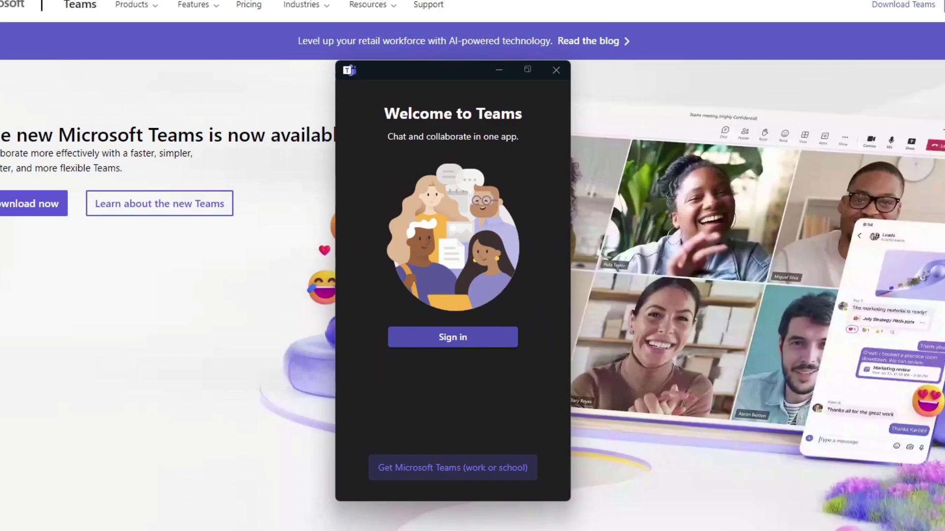
key("super")
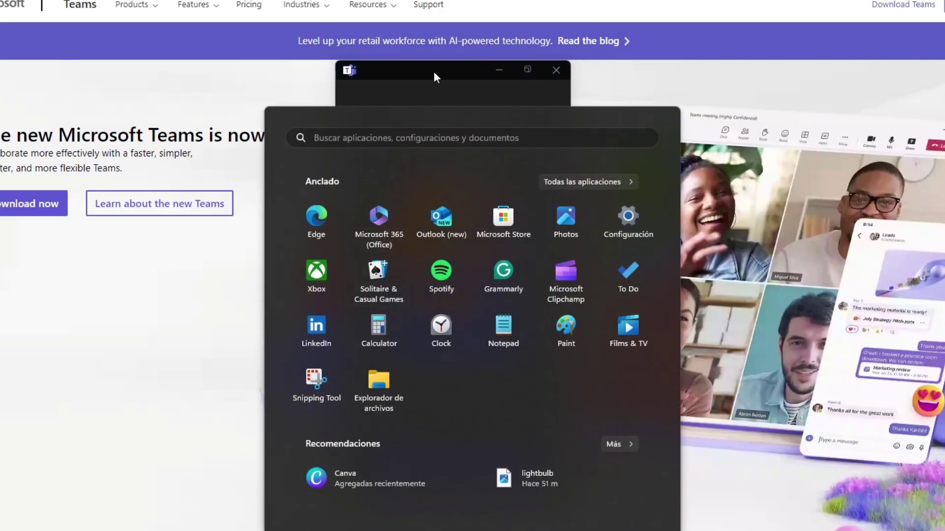
left_click_drag(434, 73, 468, 43)
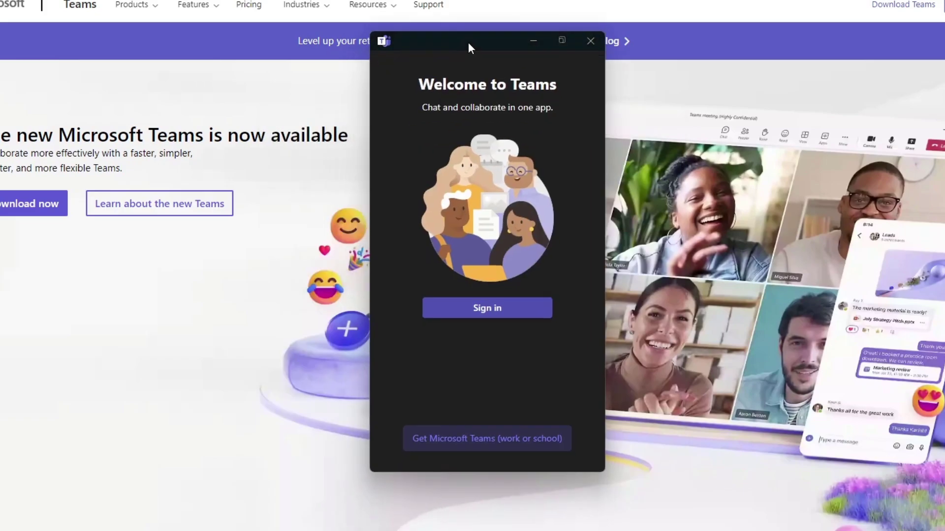
left_click(500, 314)
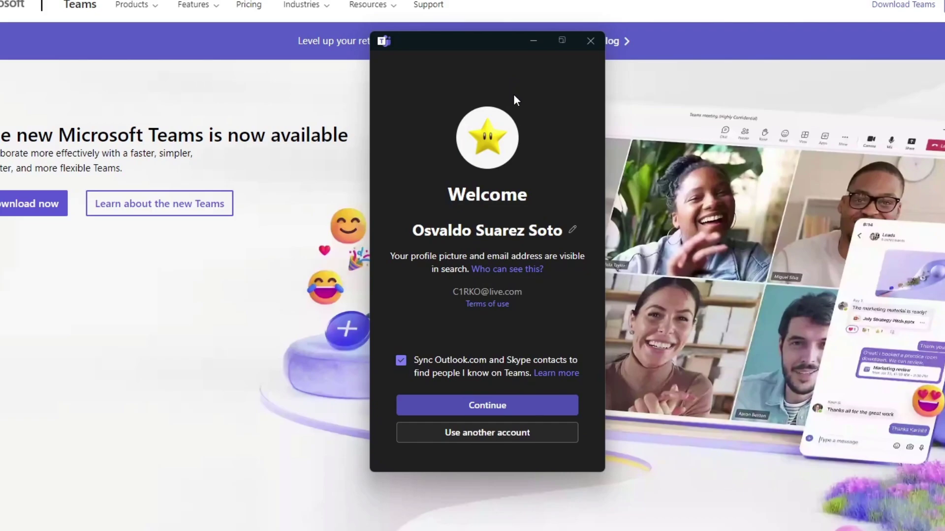
Continue with the existing account and move the compact window aside so the full Chat view opens.
left_click(498, 409)
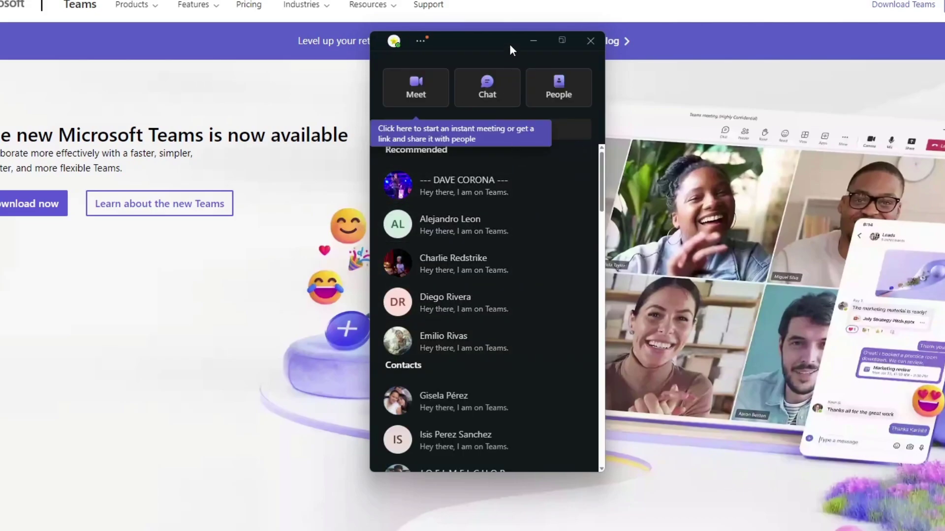
left_click_drag(511, 46, 428, 68)
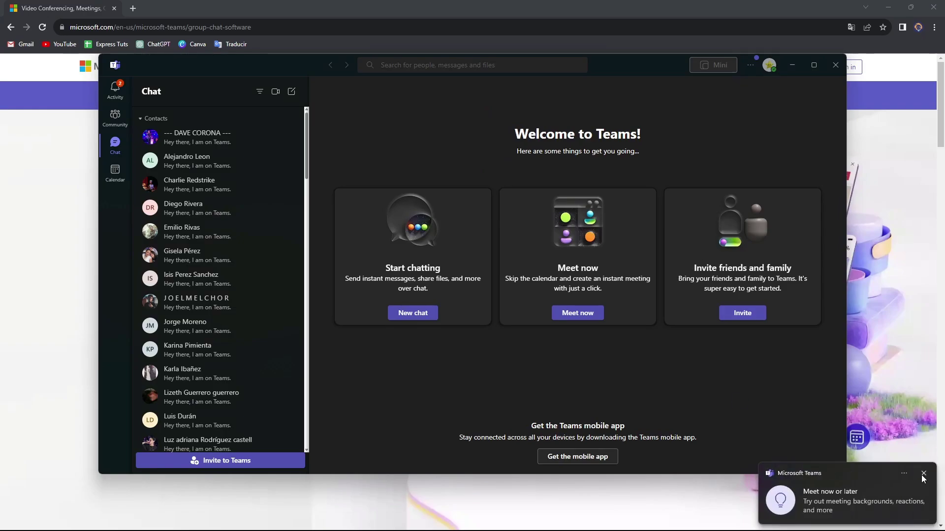
left_click(923, 475)
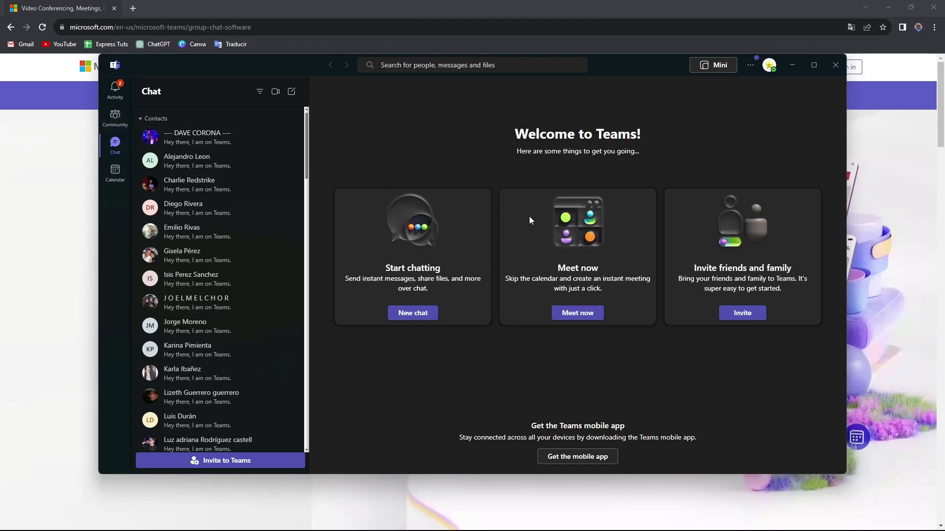
left_click(715, 66)
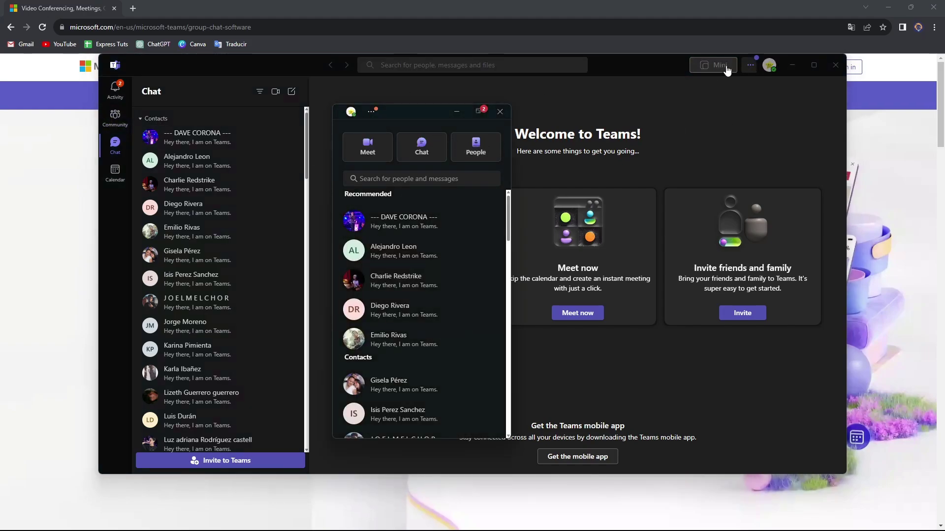
left_click_drag(426, 111, 825, 195)
left_click(897, 194)
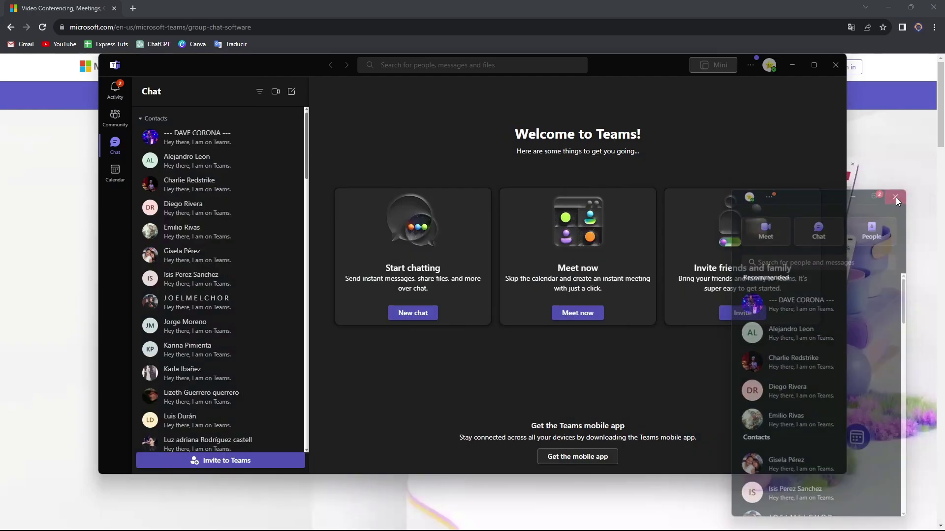
Go via Activity to the Community page introducing communities.
left_click(114, 97)
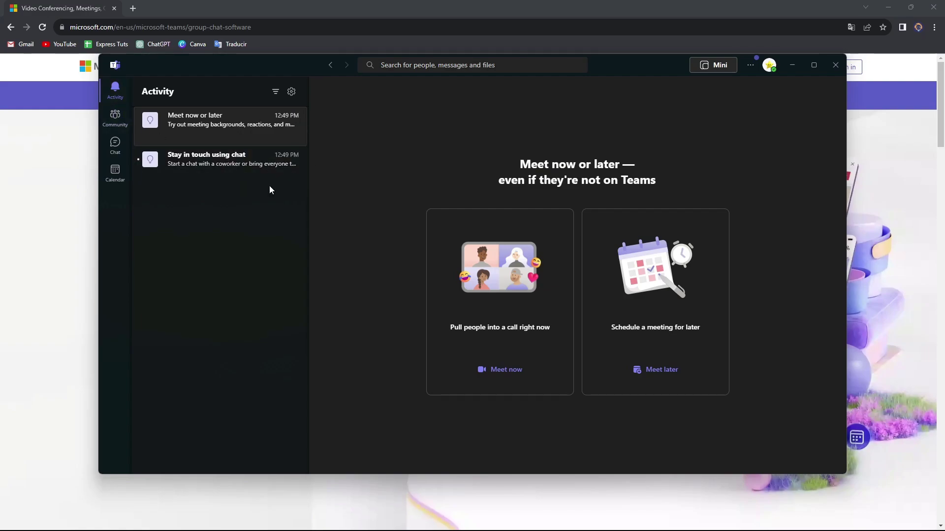
left_click(126, 117)
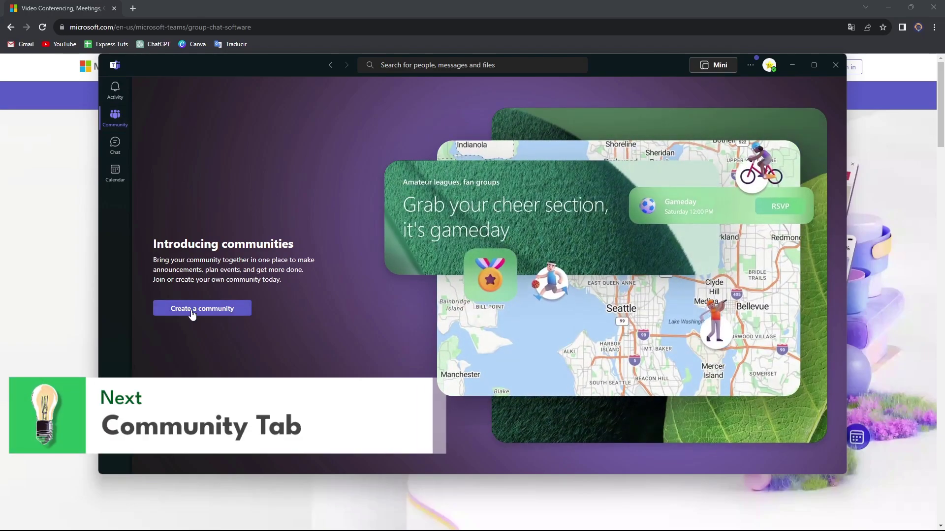
Create 'Tech Express Newsletter' with description 'this is just an example' and the Descargas lightbulb picture.
left_click(193, 309)
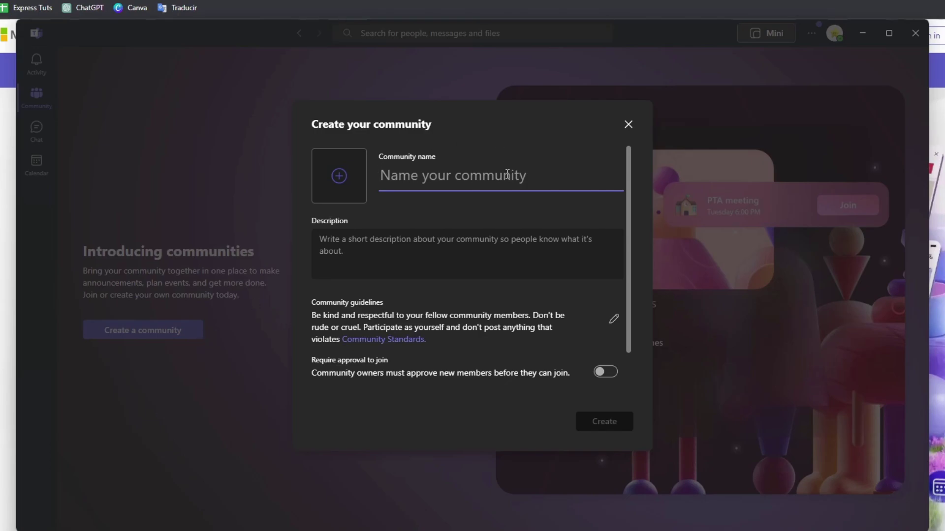
type("Tech Express Newsletter")
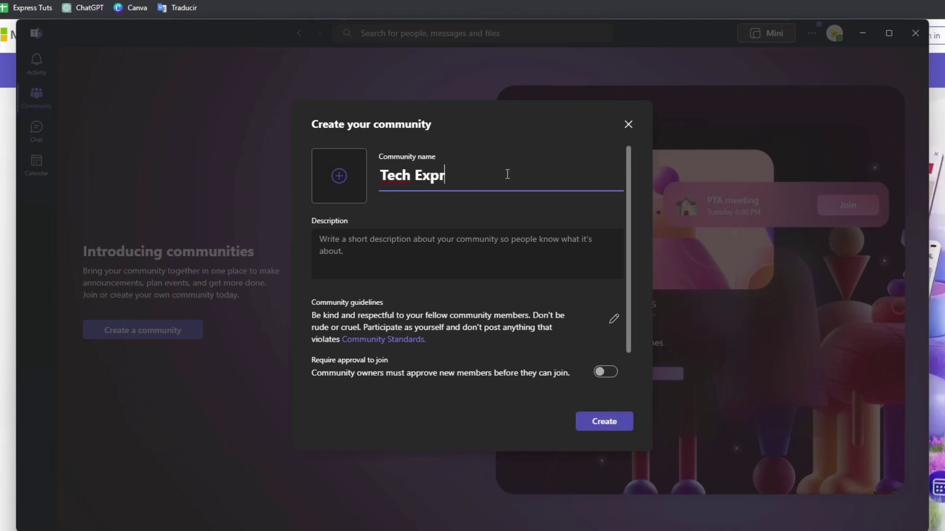
left_click(475, 269)
type("this is")
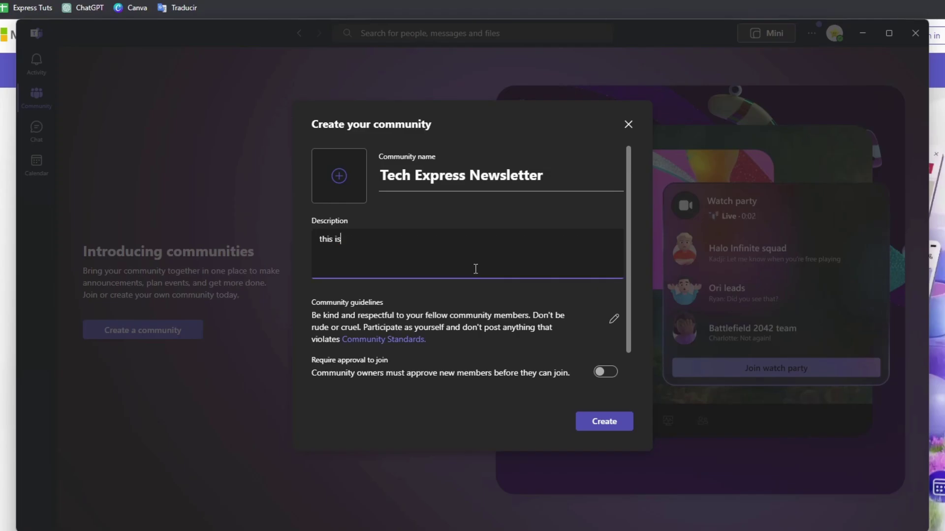
type(" just an example")
left_click(339, 175)
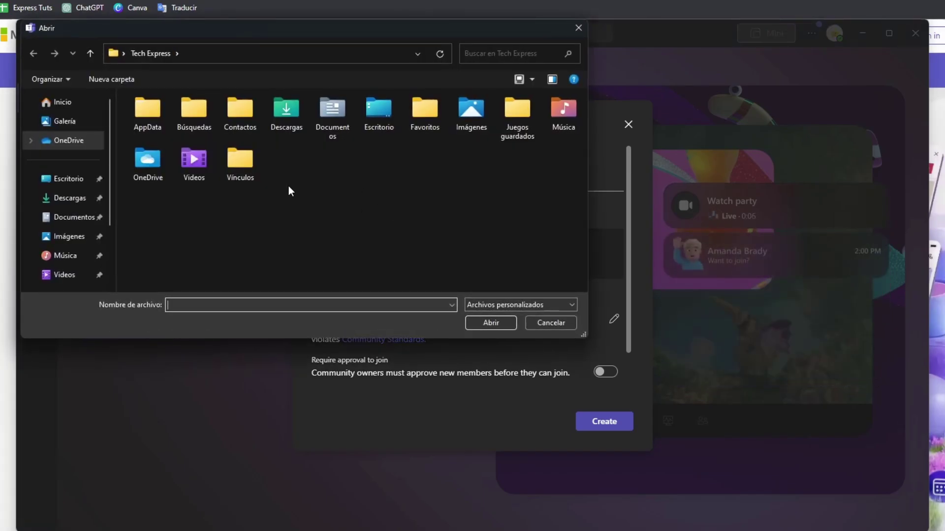
left_click(69, 198)
left_click(140, 133)
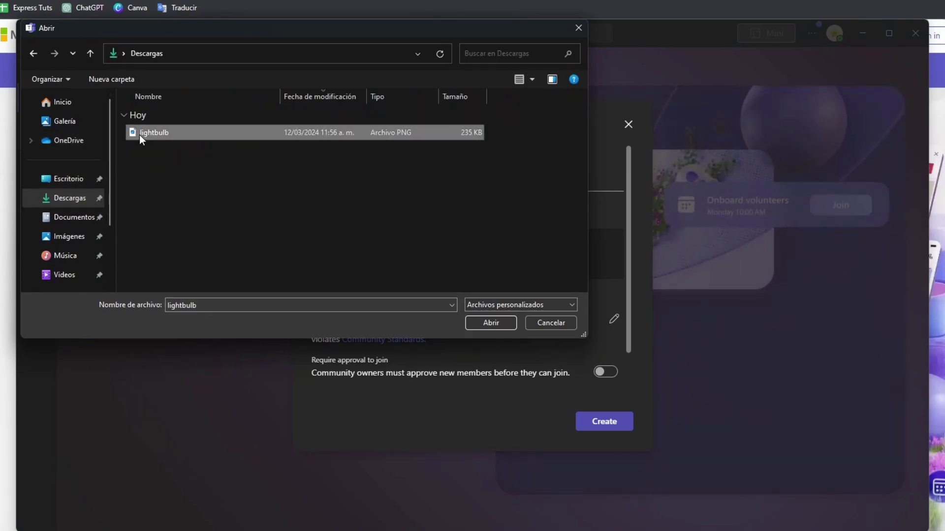
left_click(492, 326)
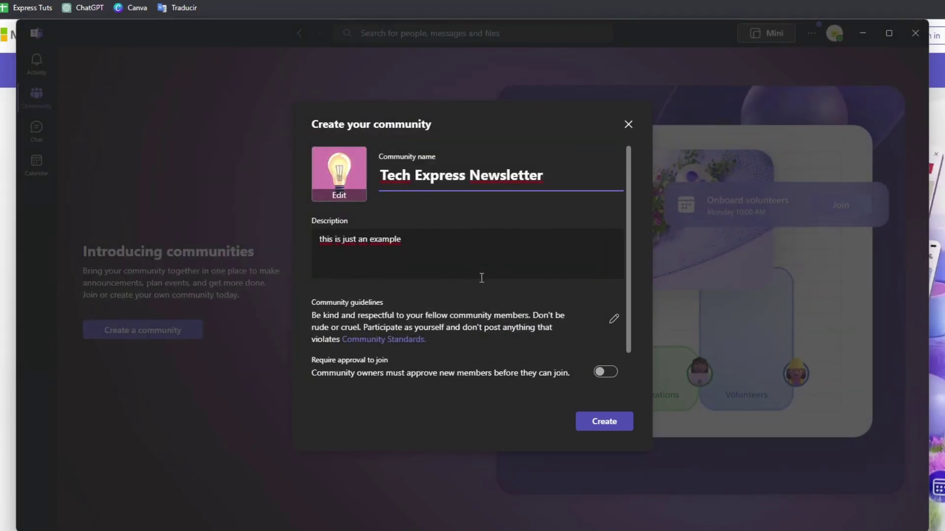
left_click(613, 419)
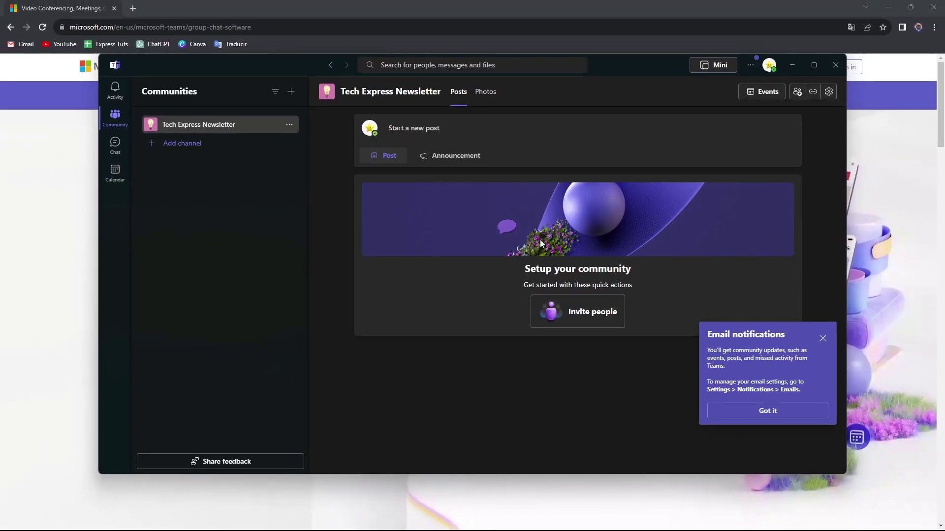
Look at the community's Photos and Events, dismiss the email notice, and return to Chat.
left_click(485, 93)
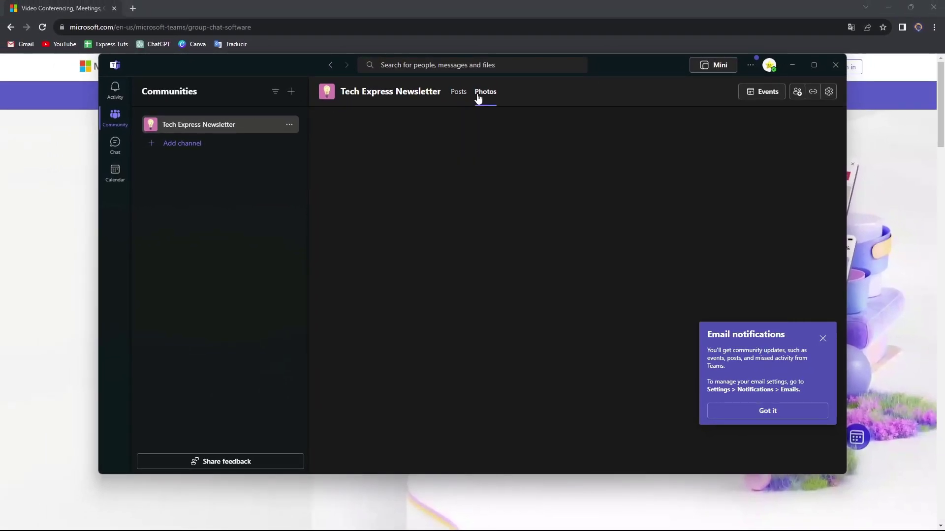
left_click(766, 96)
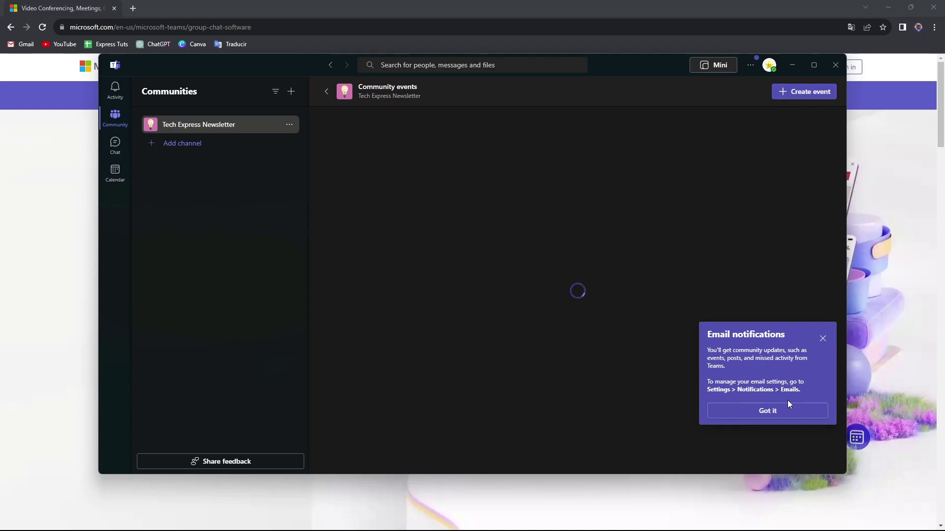
left_click(790, 413)
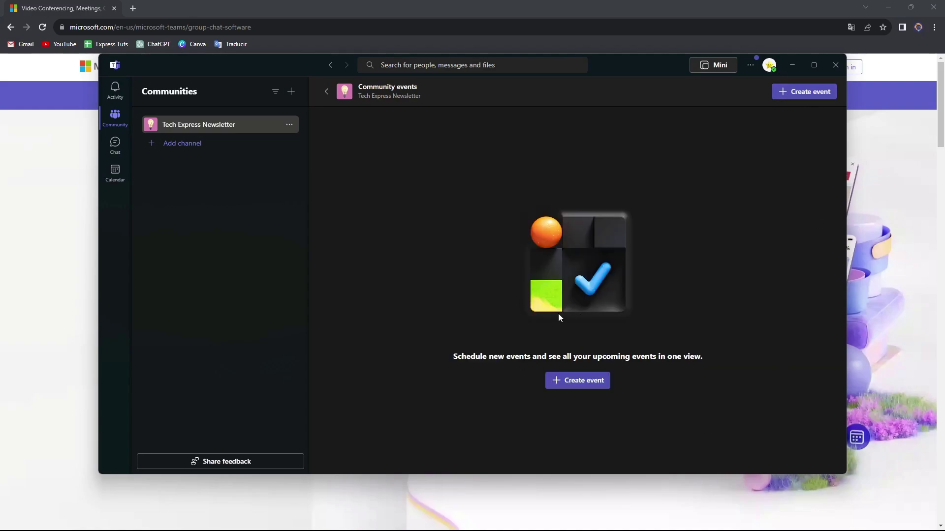
left_click(127, 145)
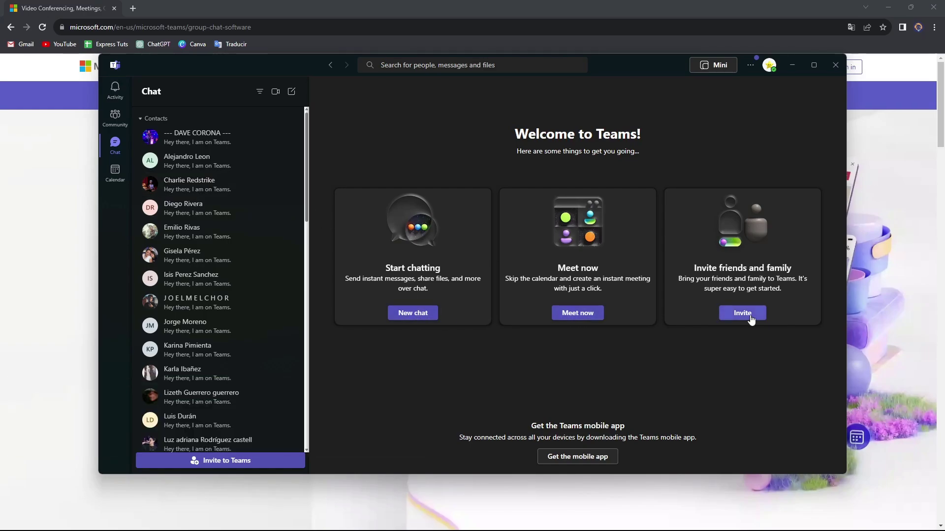
Try a new chat, close its suggestions, then show the March 11–15, 2024 work-week calendar.
left_click(430, 315)
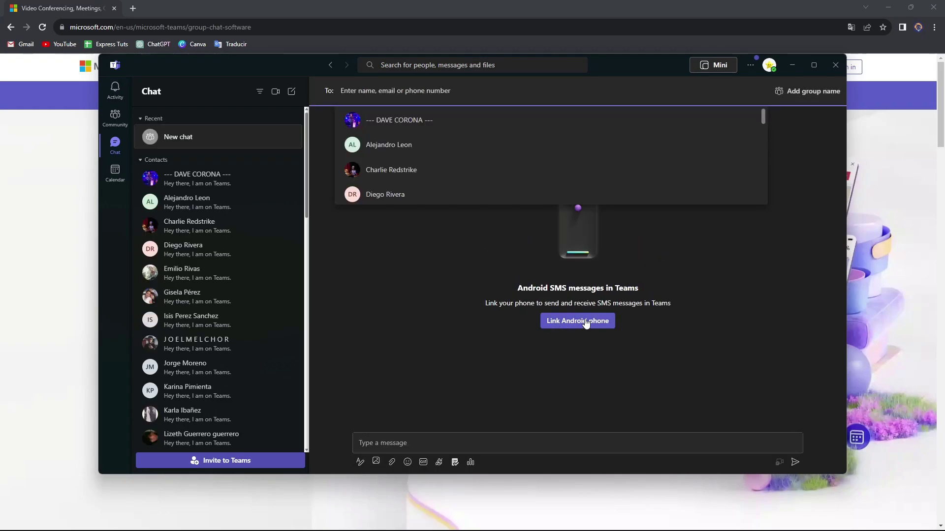
left_click(680, 347)
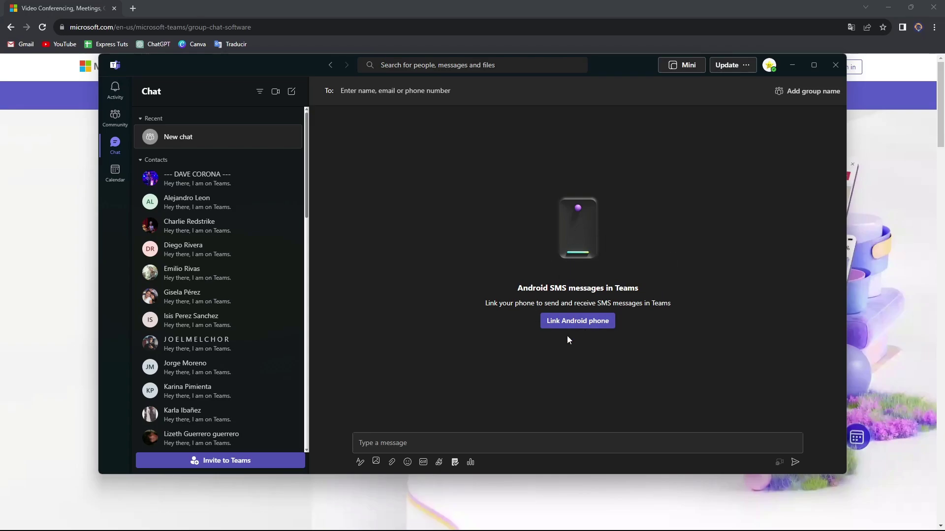
left_click(121, 178)
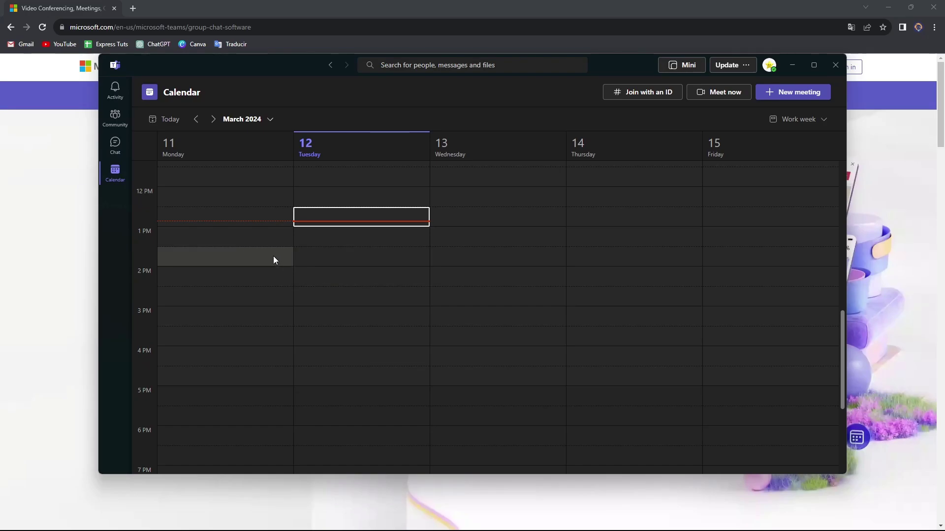
Schedule and save '1st meeting' on Monday 3/11/2024 from 1:00 to 1:30 PM.
double_click(270, 243)
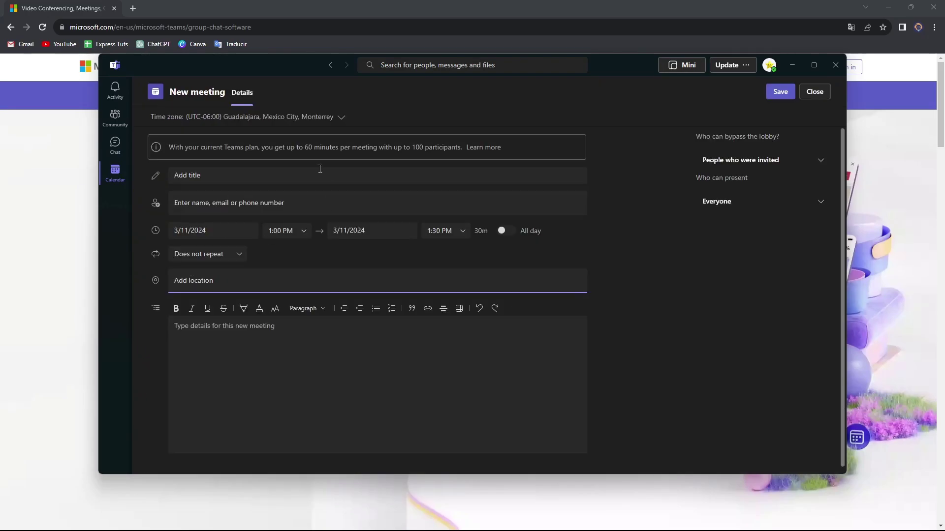
left_click(309, 181)
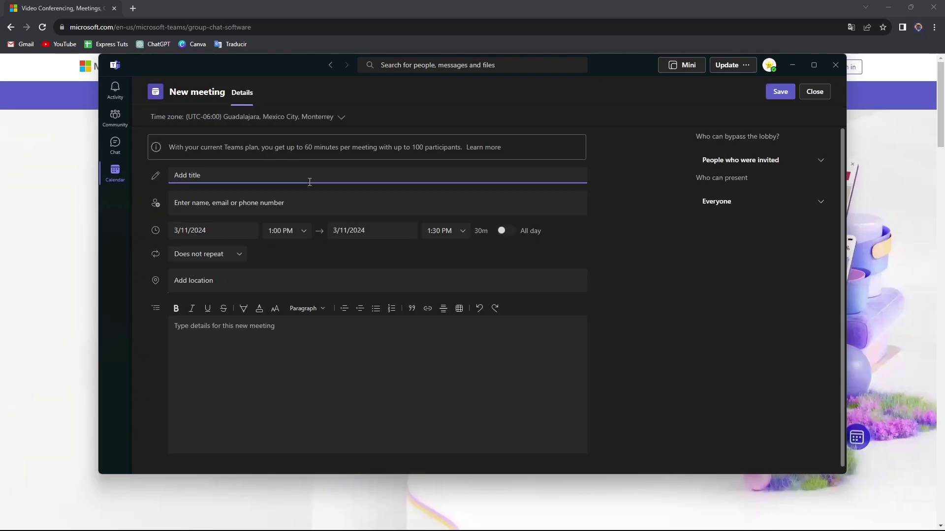
type("1st meeting")
left_click(308, 281)
left_click(350, 332)
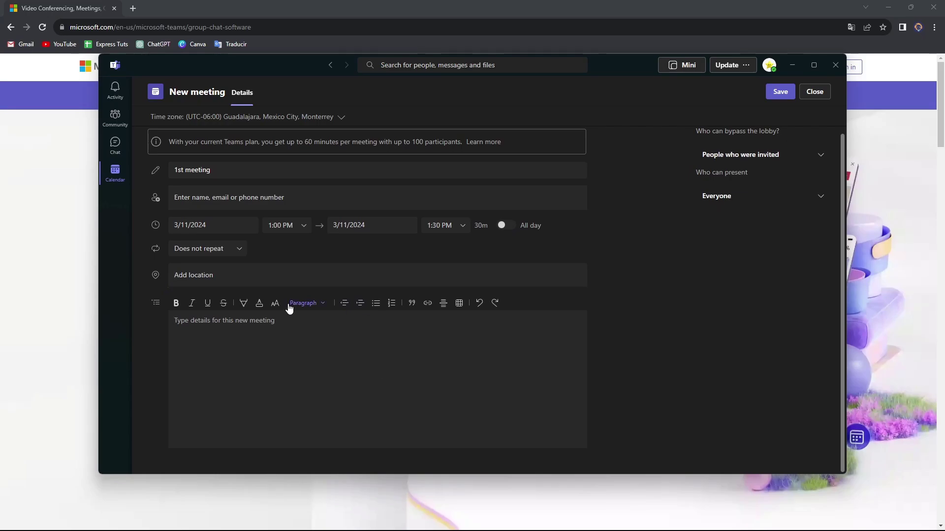
left_click(780, 93)
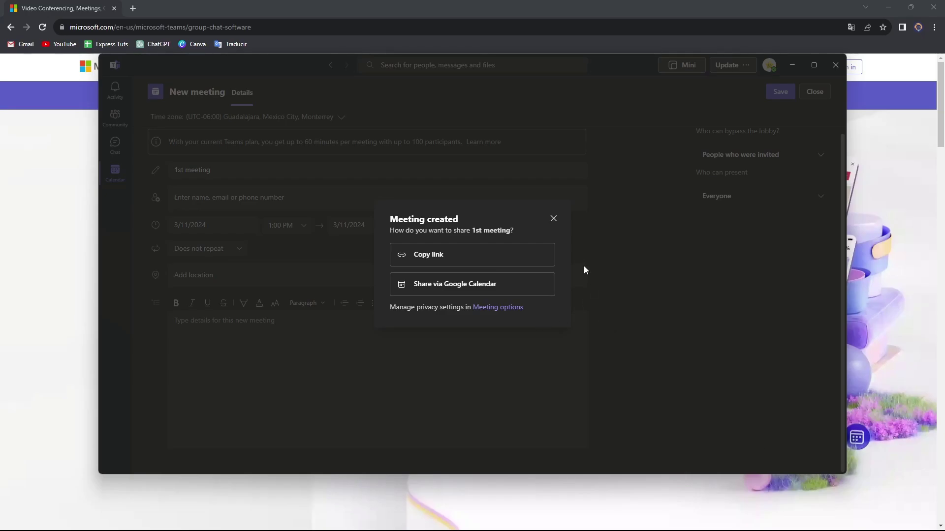
Close the meeting-created prompt and open the 1st meeting event's chat.
left_click(553, 220)
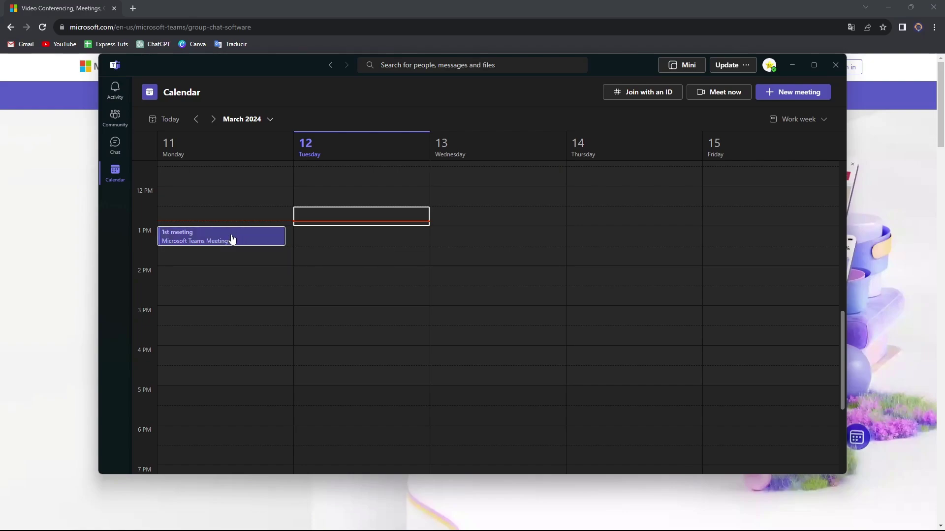
left_click(231, 240)
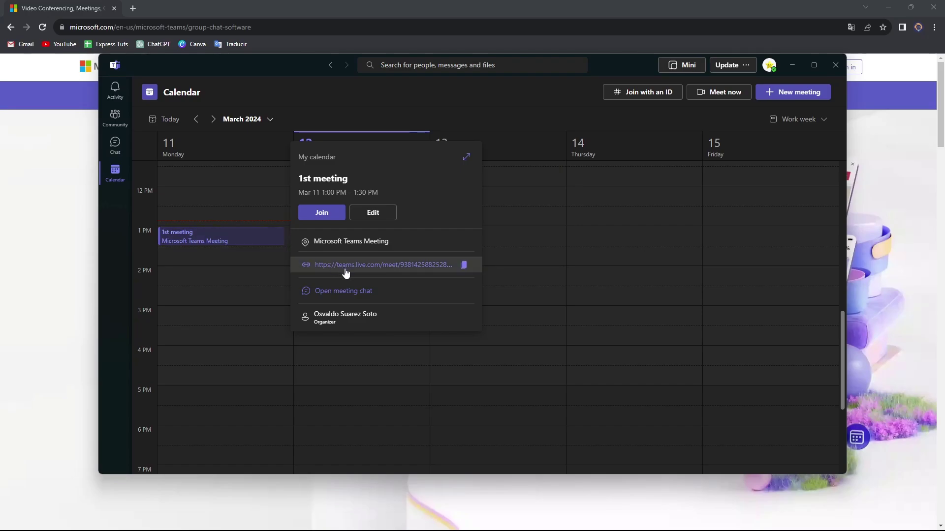
left_click(375, 293)
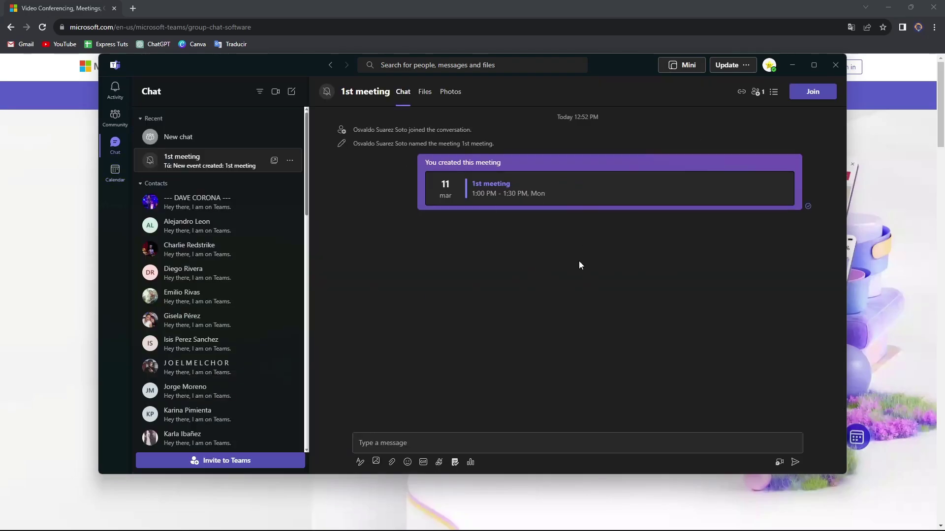
Post 'hello everybody' and draft a poll 'Do you like the meeting?' with Yes, No, Maybe.
left_click(513, 434)
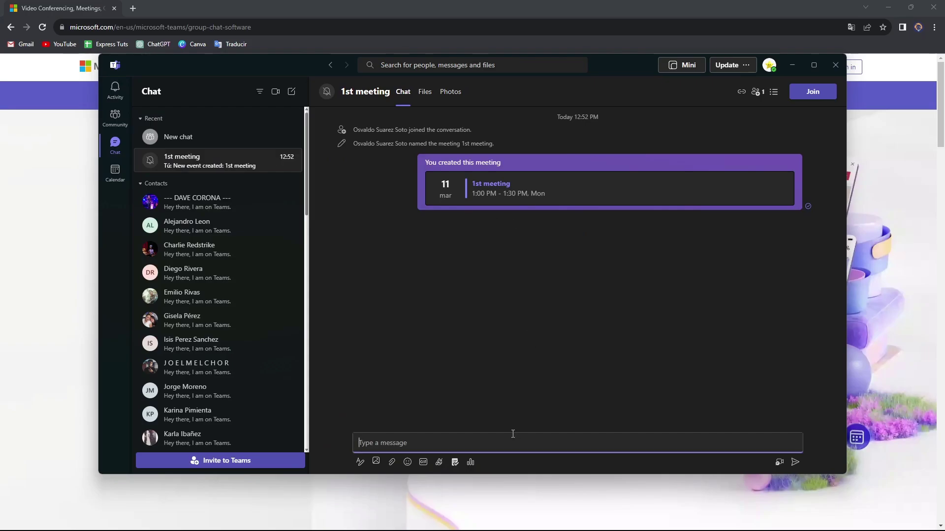
type("hello everybody")
key("Return")
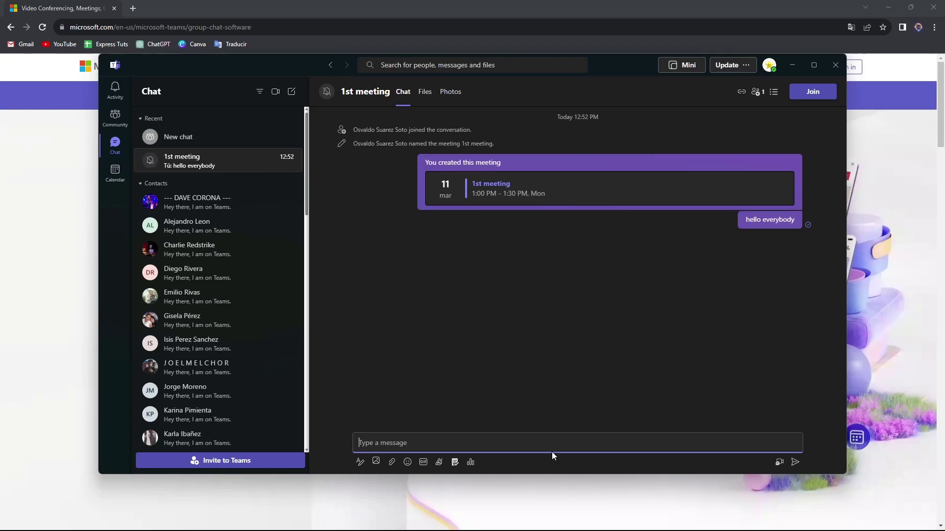
left_click(470, 462)
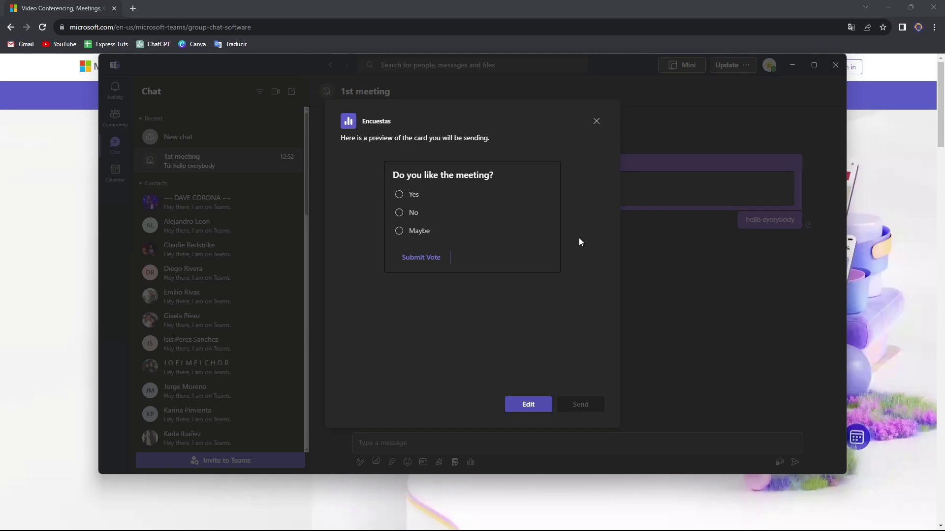
Send the 'Do you like the meeting?' poll and open the Settings and more menu.
left_click(580, 405)
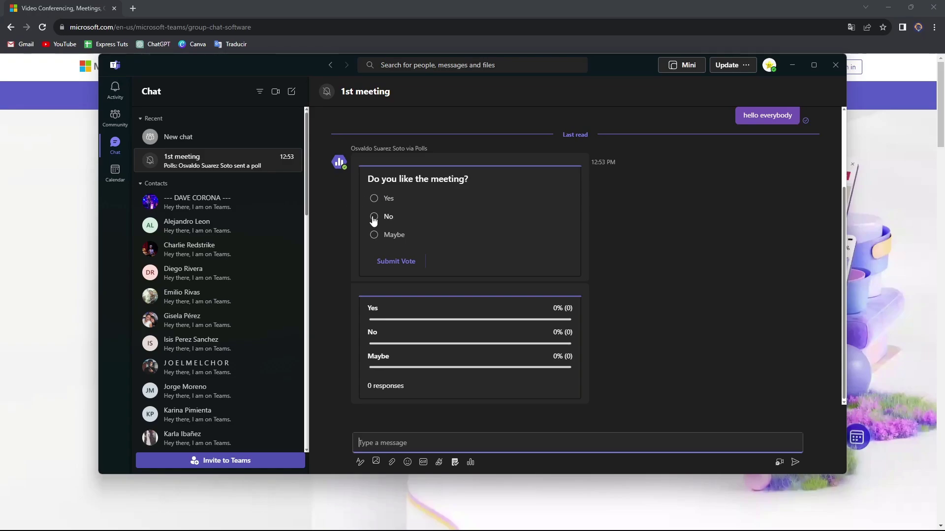
left_click(745, 65)
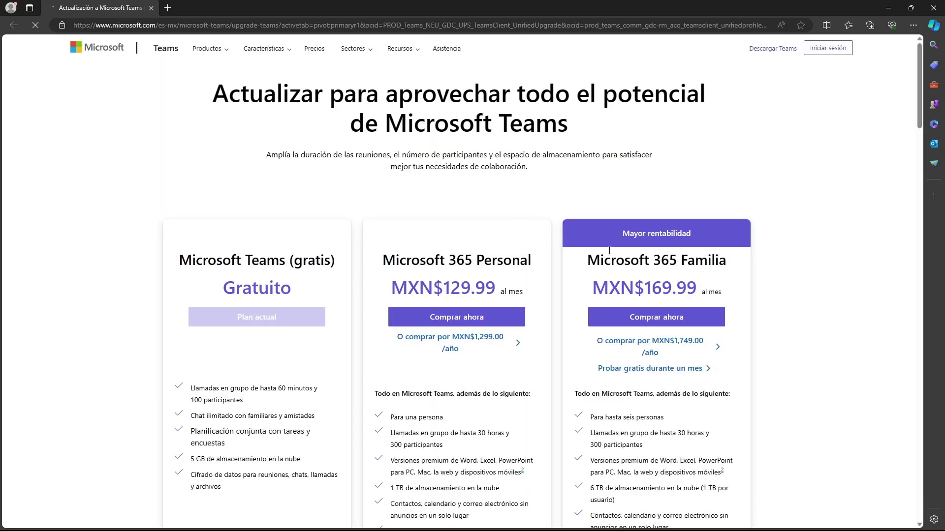
Close the Edge sign-in popup and highlight '1 TB de almacenamiento en la nube' under the Personal plan.
scroll(755, 264, "down", 3)
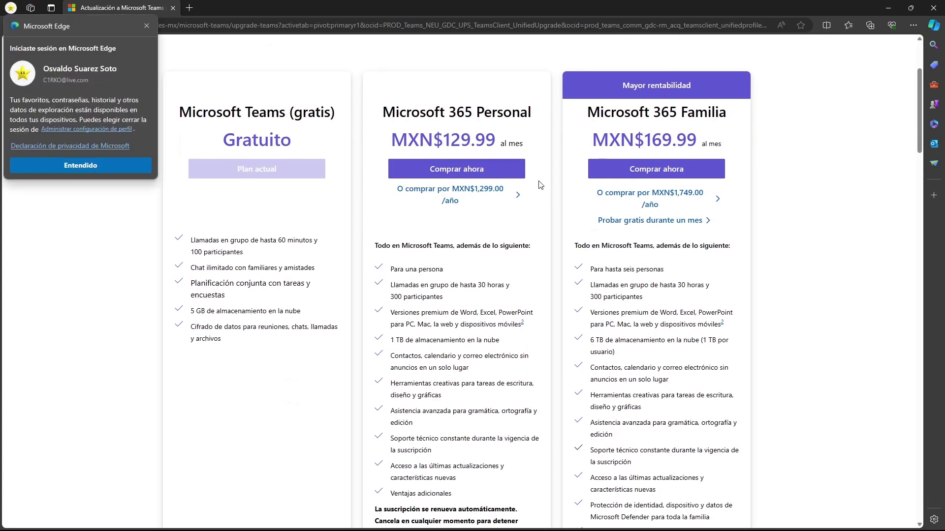
left_click(147, 26)
scroll(640, 305, "down", 2)
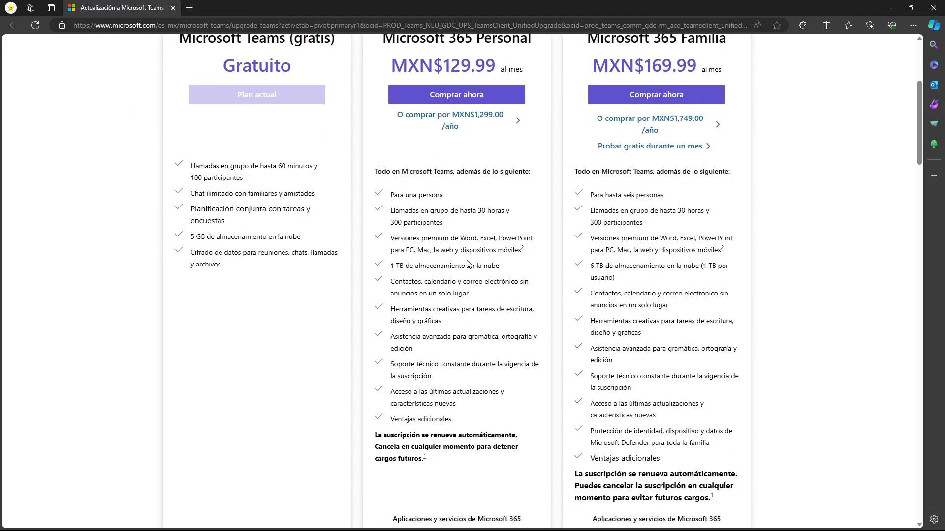
left_click_drag(414, 254, 517, 269)
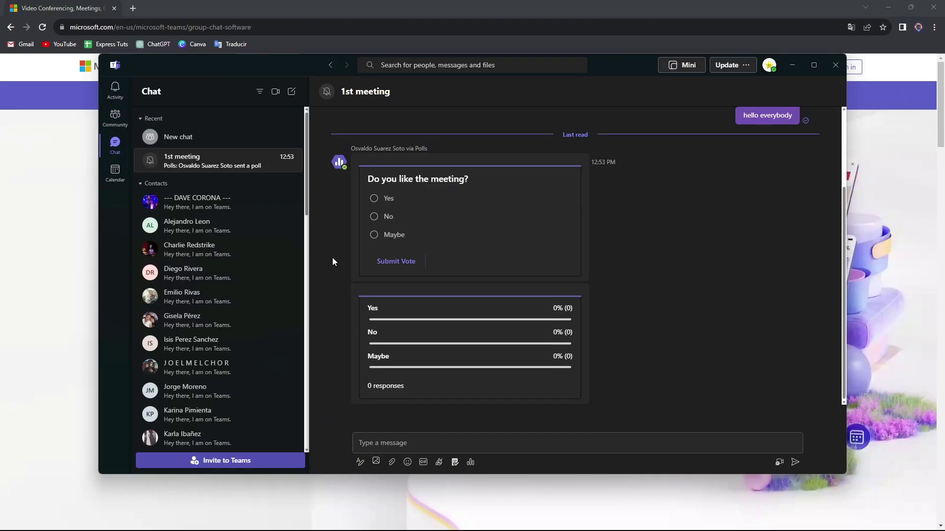